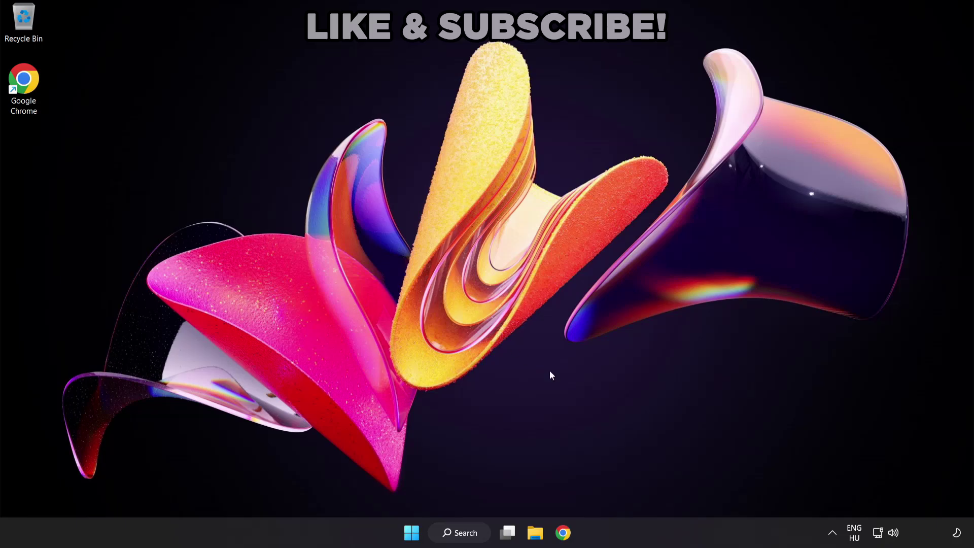
# Switch the audio output from CABLE Input to Speakers (High Definition Audio Device) in Quick Settings.
pyautogui.click(894, 535)
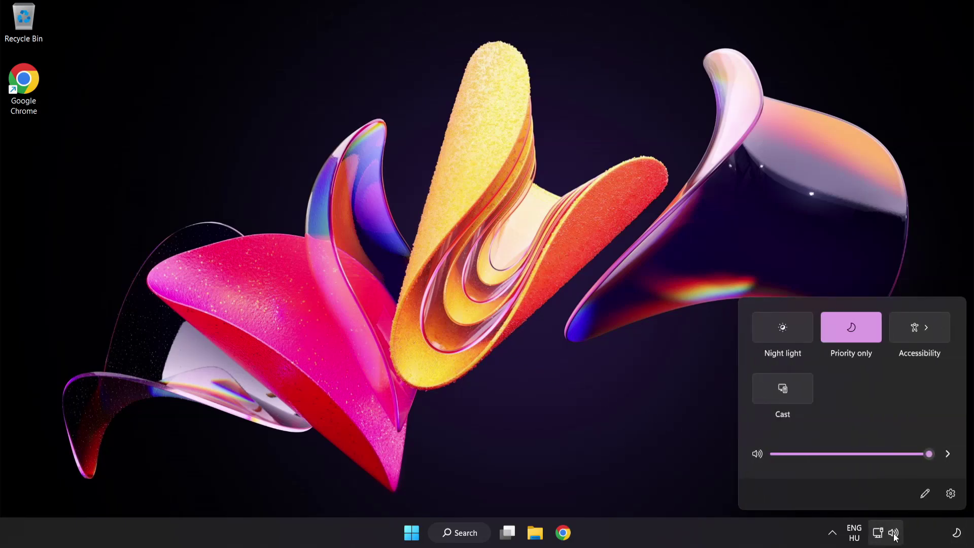
pyautogui.click(948, 454)
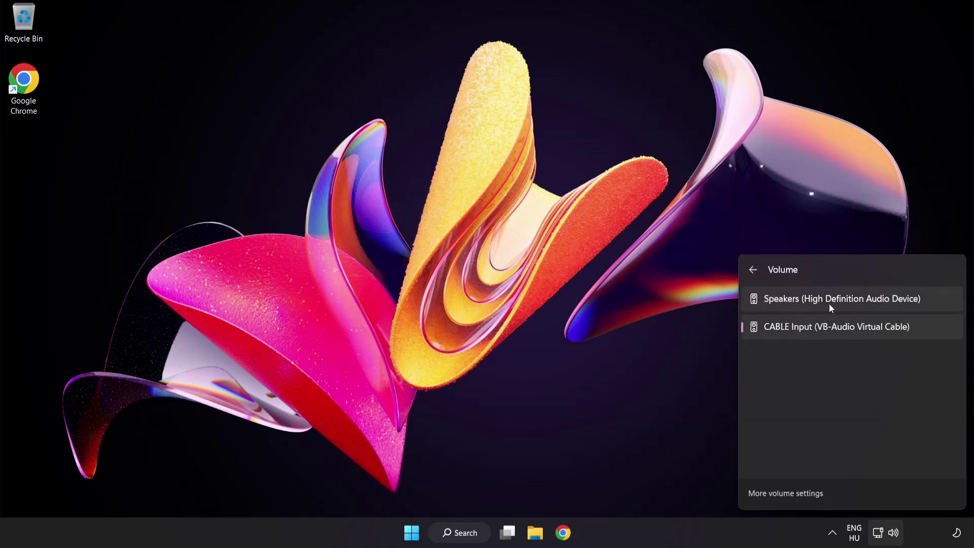
pyautogui.click(932, 303)
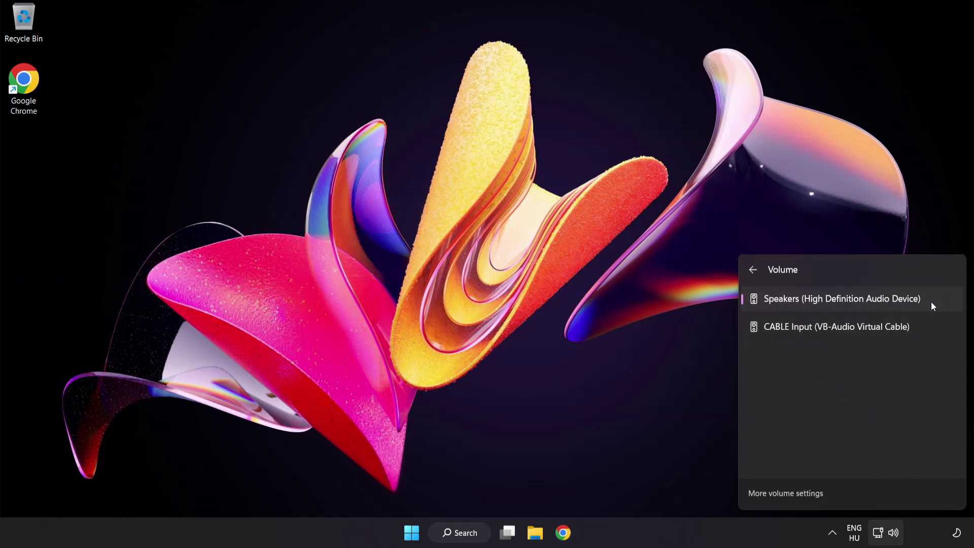
pyautogui.click(469, 271)
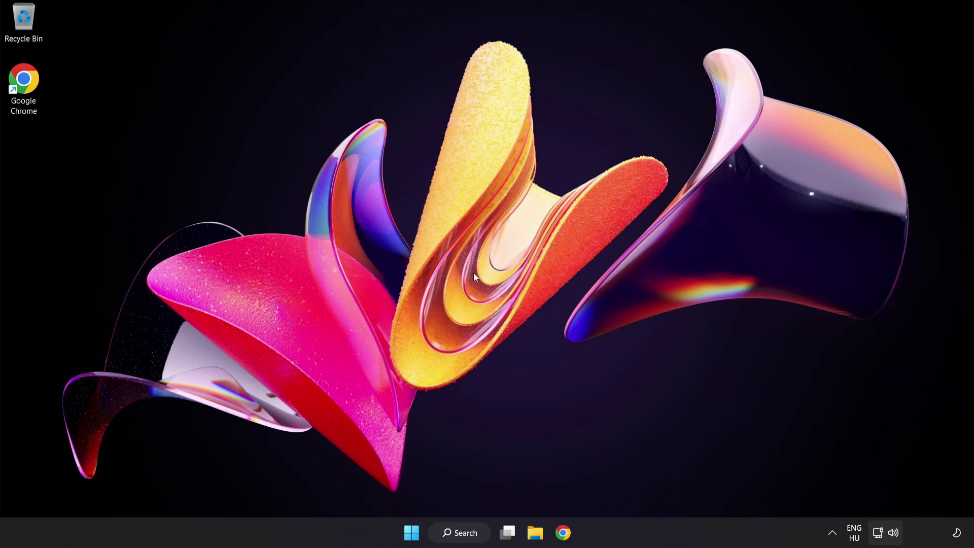
# Reset sound devices and app volumes to recommended defaults in the Volume mixer, then close Settings.
pyautogui.rightClick(894, 531)
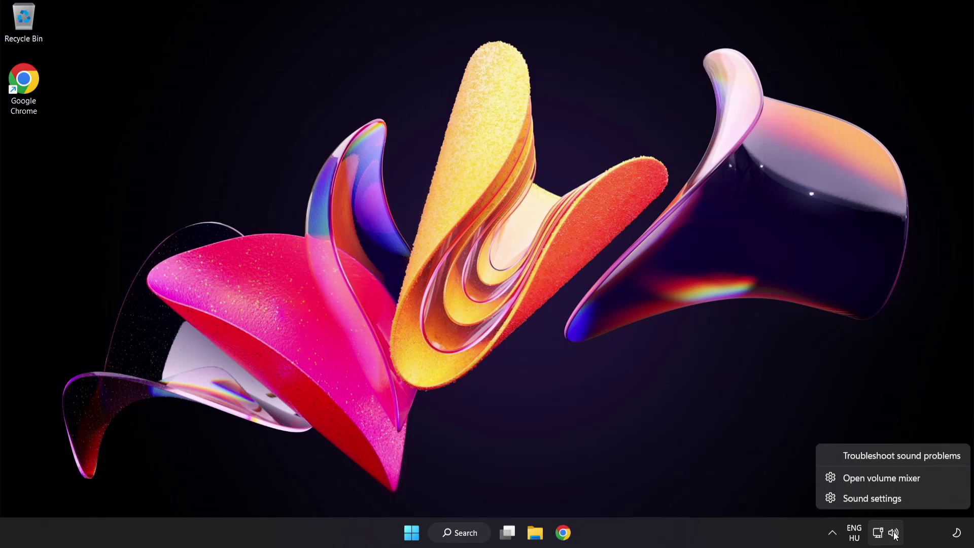
pyautogui.click(934, 479)
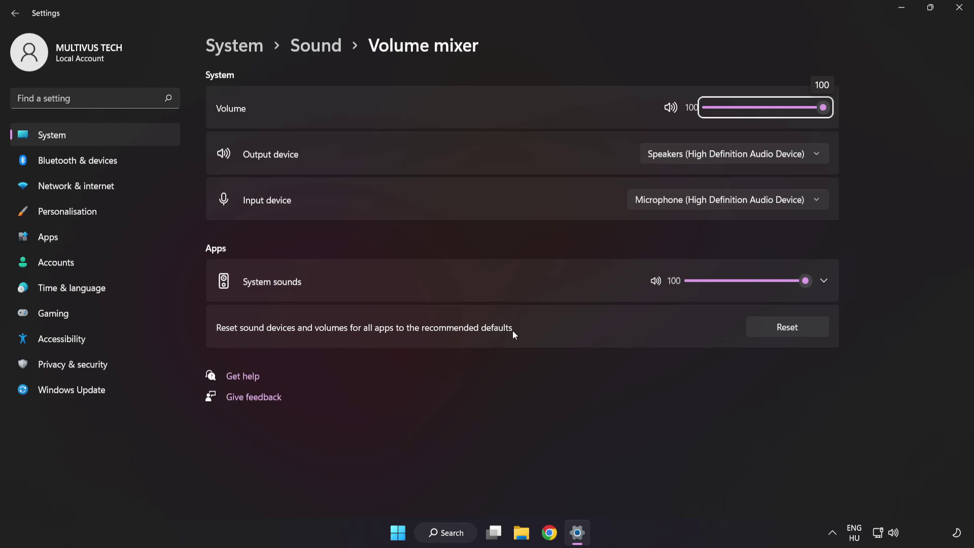
pyautogui.click(807, 336)
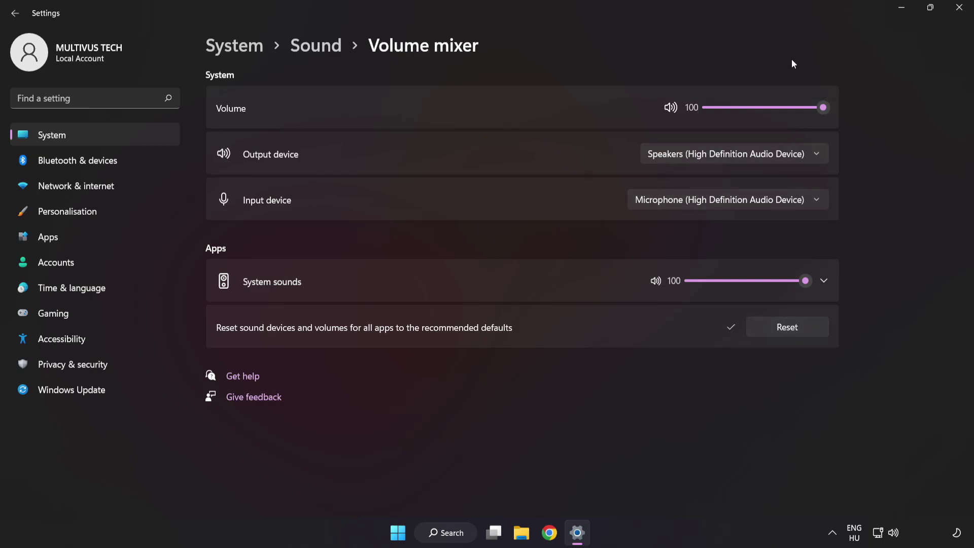
pyautogui.click(960, 8)
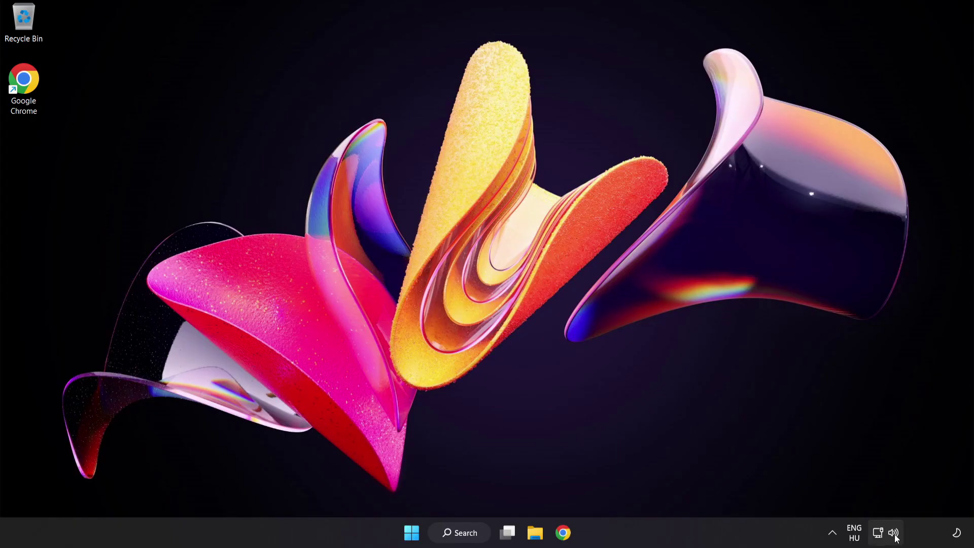
# Open System > Sound settings, leave master volume at 100, and scroll down to Advanced.
pyautogui.rightClick(894, 533)
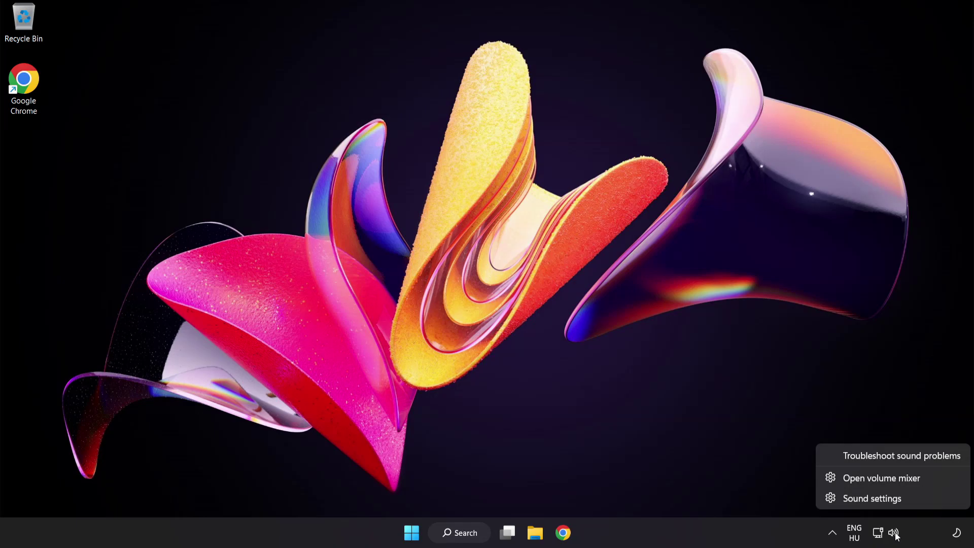
pyautogui.click(904, 500)
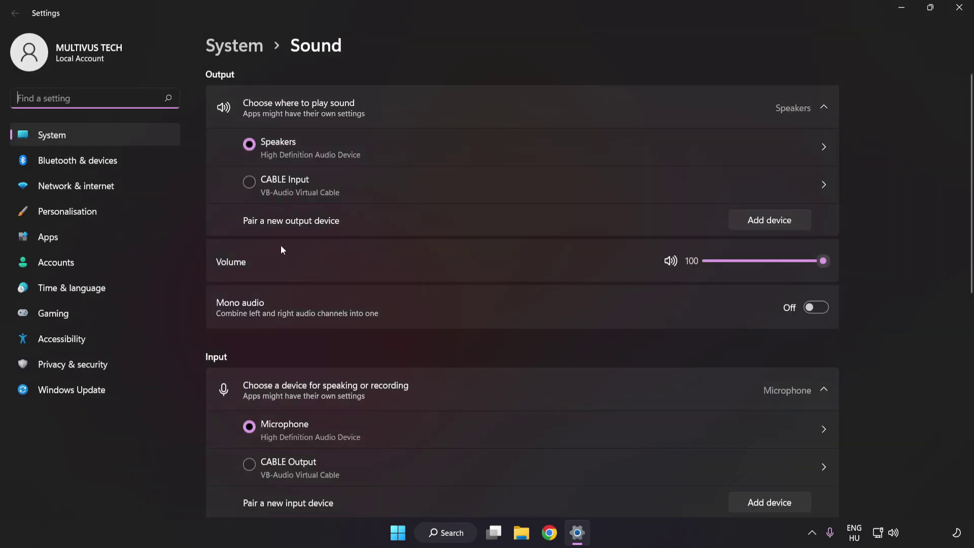
pyautogui.moveTo(813, 264); pyautogui.dragTo(914, 264)
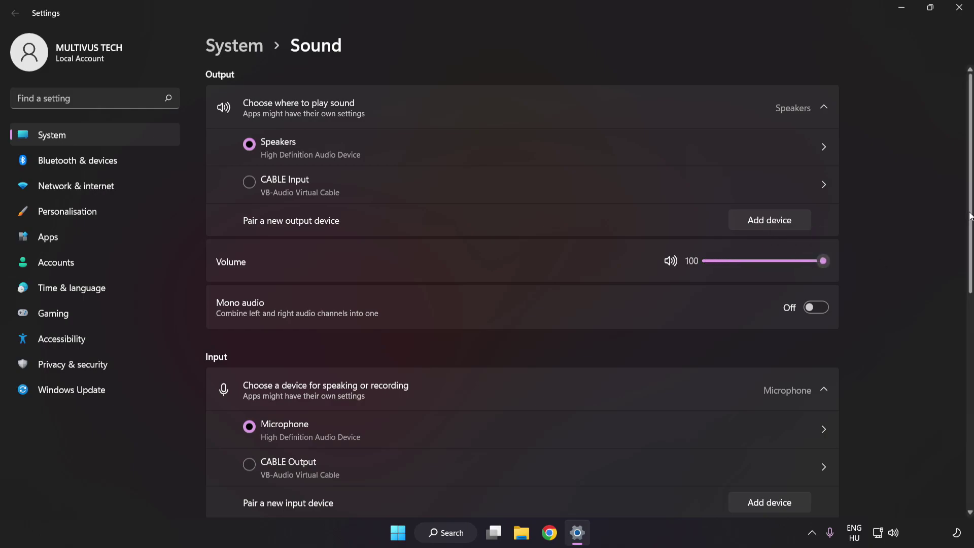
pyautogui.scroll(-5, 958, 340)
pyautogui.scroll(-3, 958, 339)
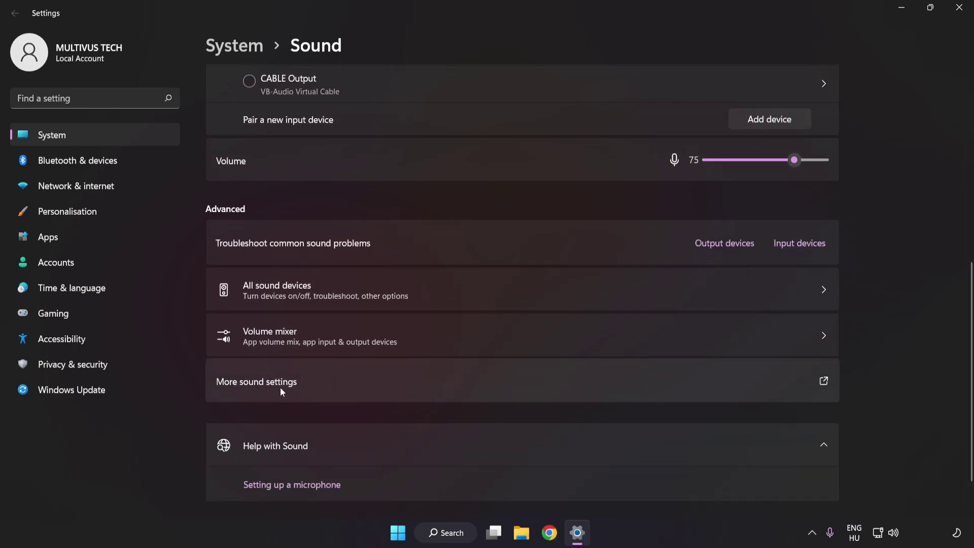
# In the classic Sound dialog, disable the CABLE Input playback device and select Speakers.
pyautogui.click(448, 382)
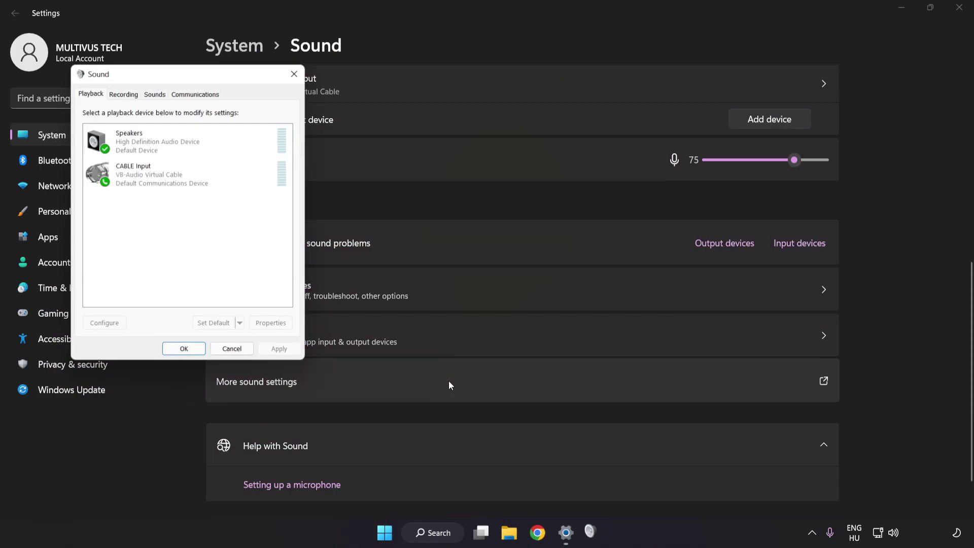
pyautogui.moveTo(190, 74); pyautogui.dragTo(486, 141)
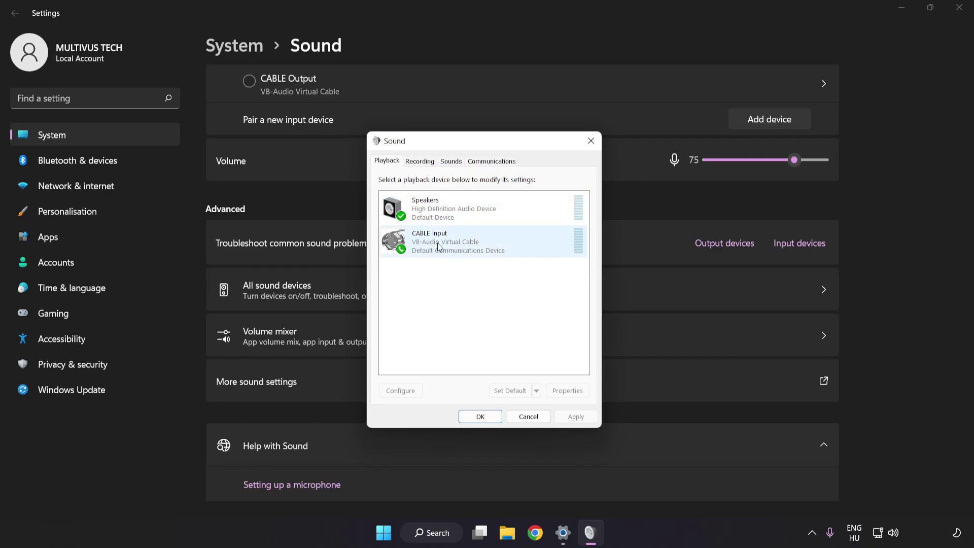
pyautogui.rightClick(474, 245)
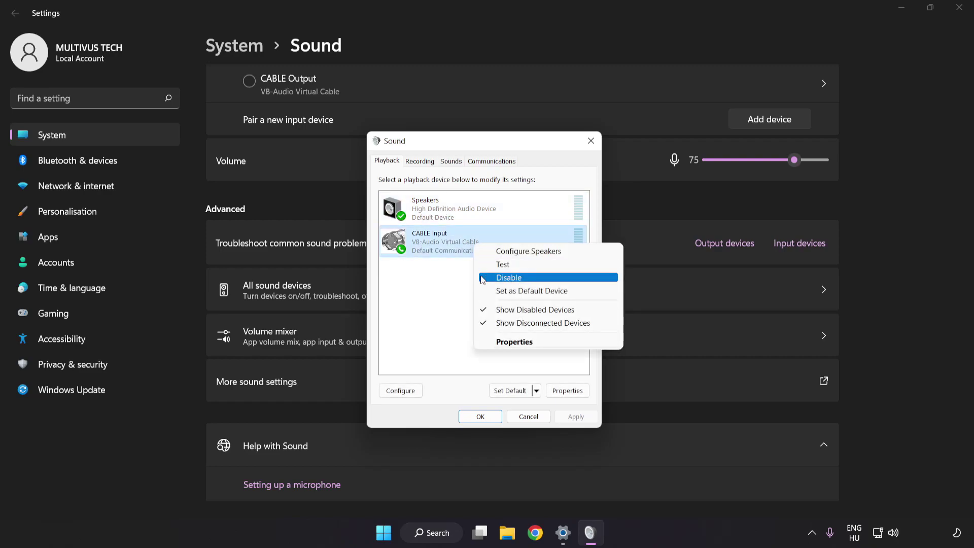
pyautogui.click(521, 277)
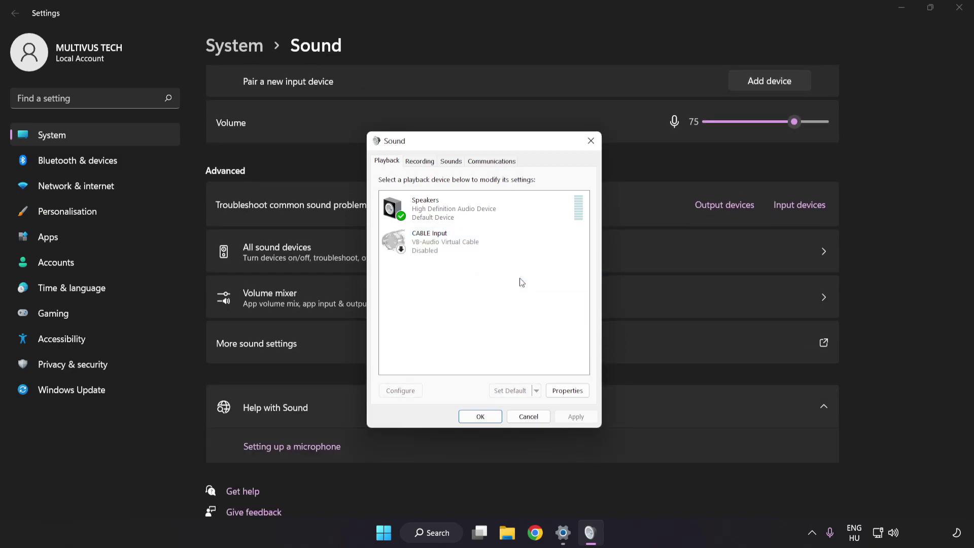
pyautogui.click(456, 214)
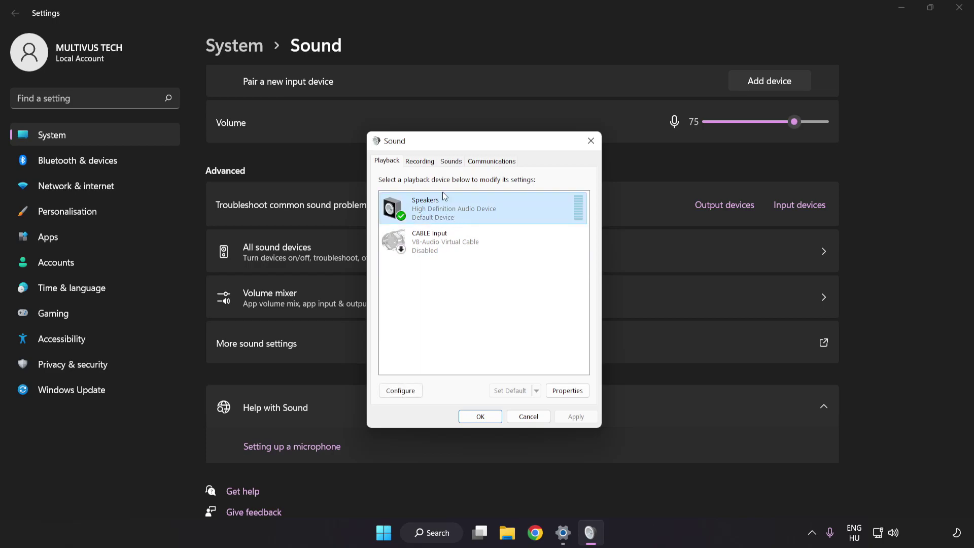
# Configure Speakers as 7.1 Surround, keeping all optional and both full-range speaker groups.
pyautogui.rightClick(508, 211)
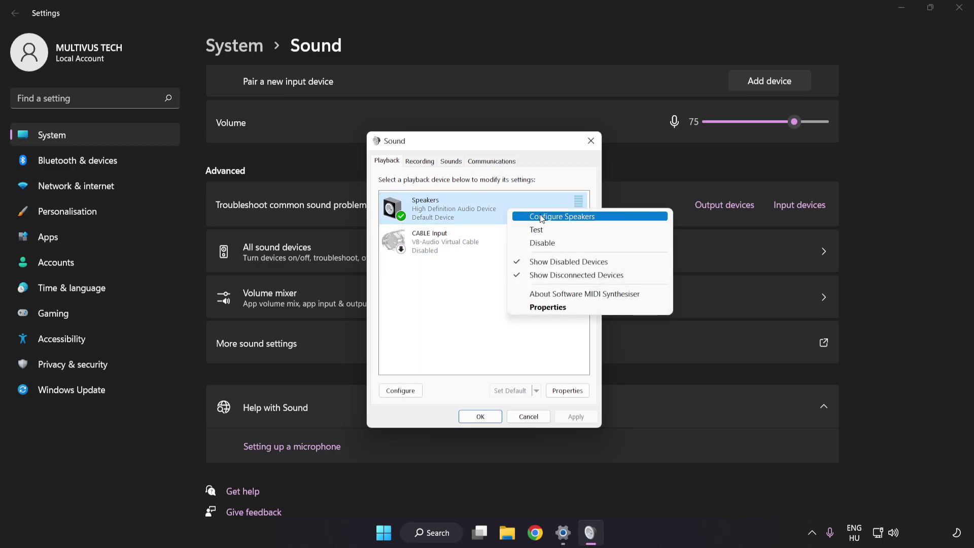
pyautogui.click(605, 222)
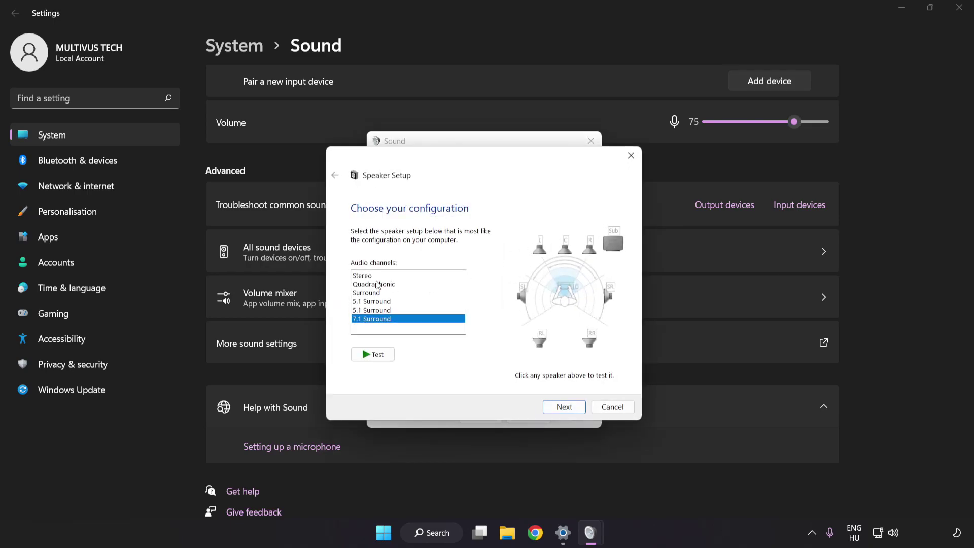
pyautogui.moveTo(376, 280); pyautogui.dragTo(378, 325)
pyautogui.click(565, 408)
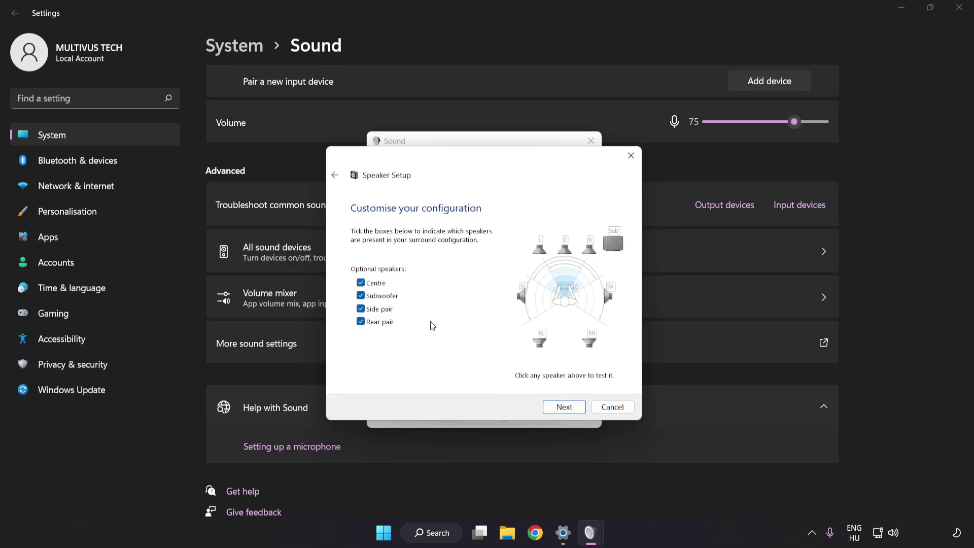
pyautogui.click(564, 407)
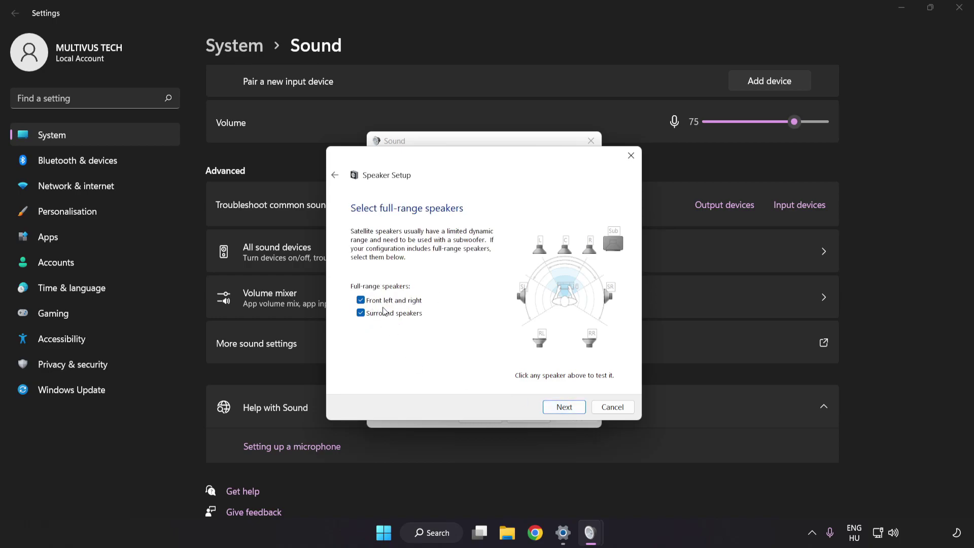
pyautogui.click(558, 408)
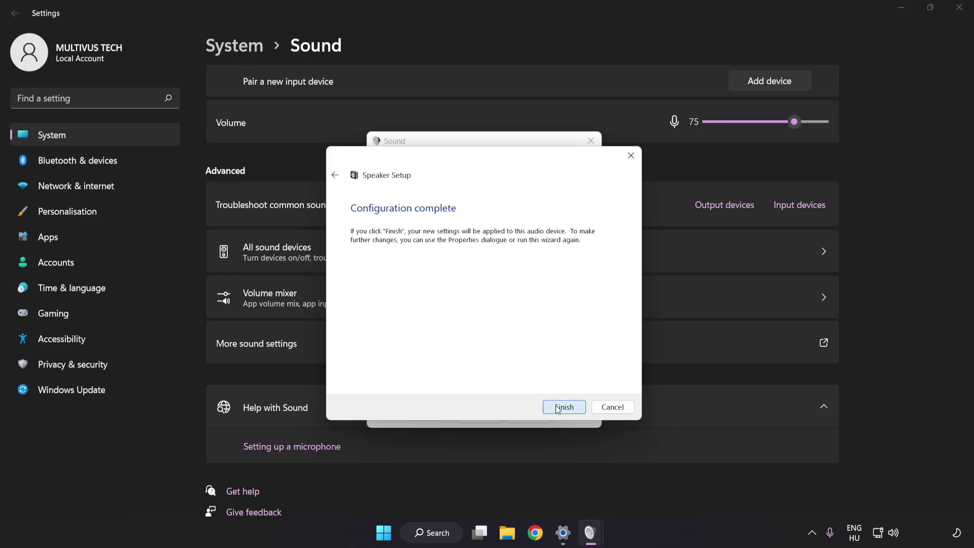
pyautogui.click(558, 407)
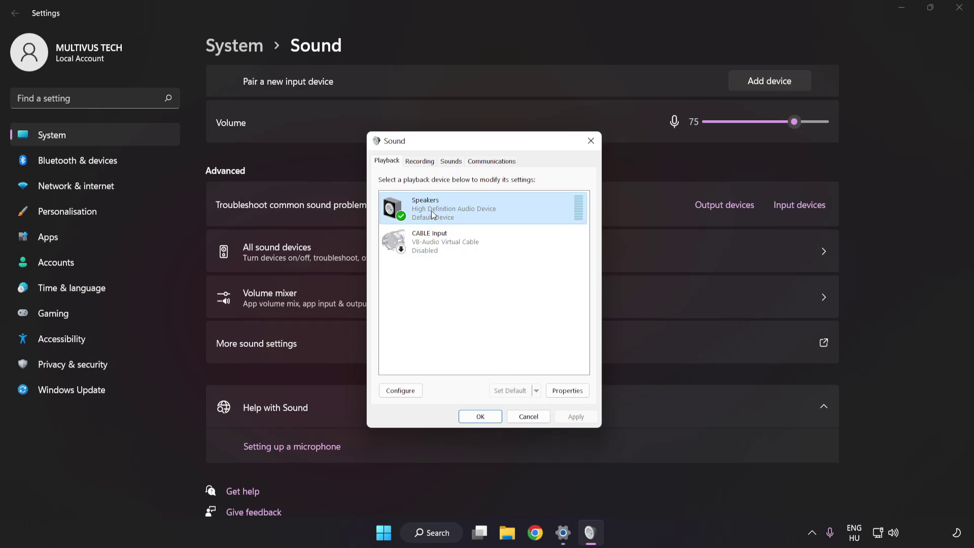
# Disable all audio enhancements in Speakers Properties and apply the change.
pyautogui.click(569, 391)
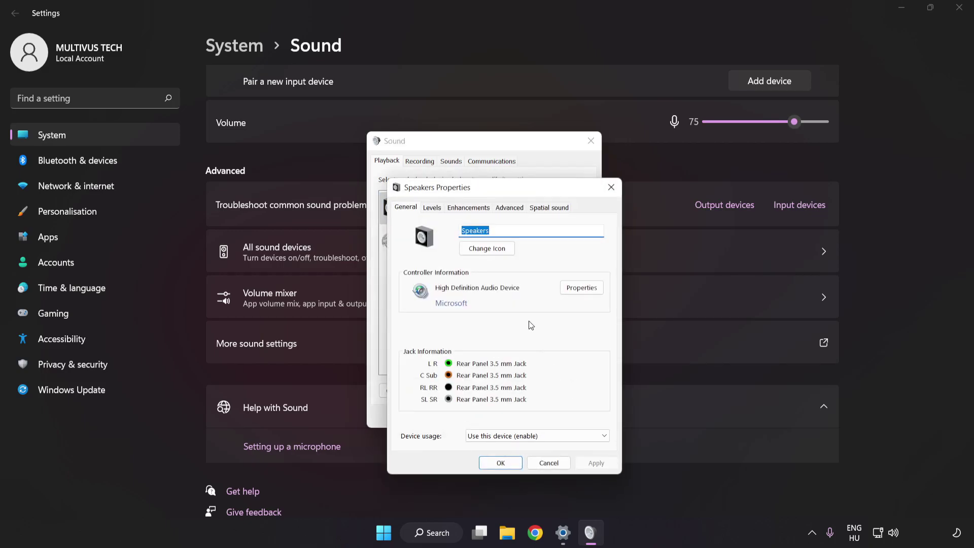
pyautogui.moveTo(486, 169); pyautogui.dragTo(478, 154)
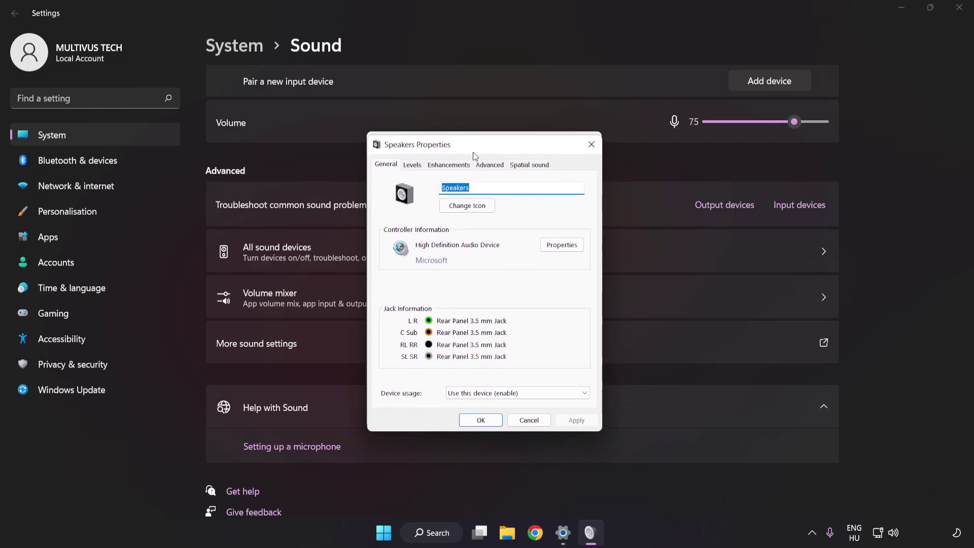
pyautogui.click(441, 166)
pyautogui.click(387, 217)
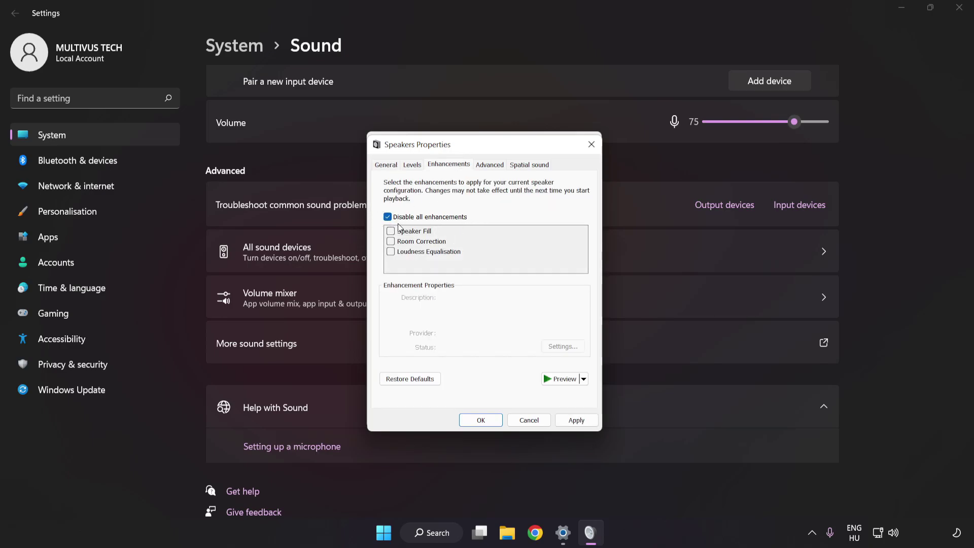
pyautogui.click(575, 420)
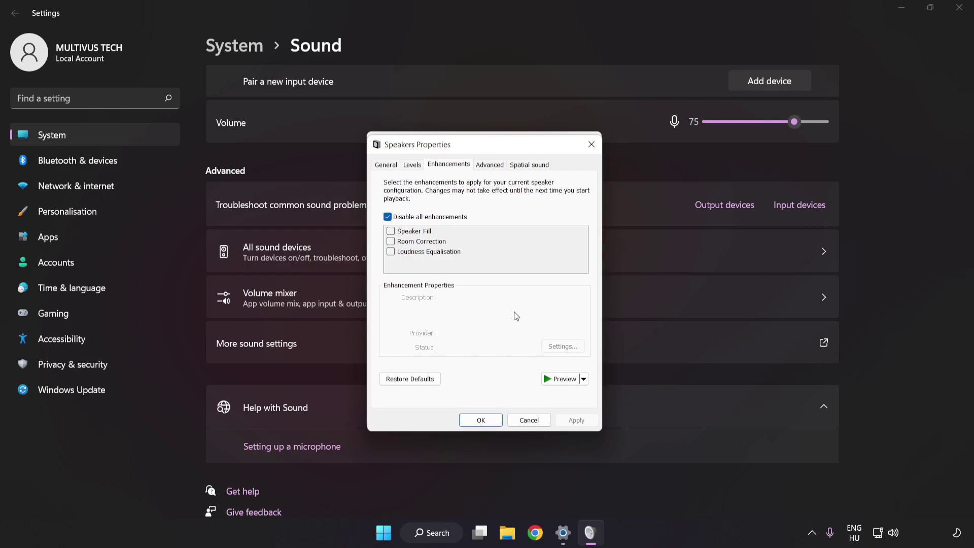
# Set the Speakers default format to 16 bit, 48000 Hz (DVD Quality) and close both sound dialogs.
pyautogui.click(487, 167)
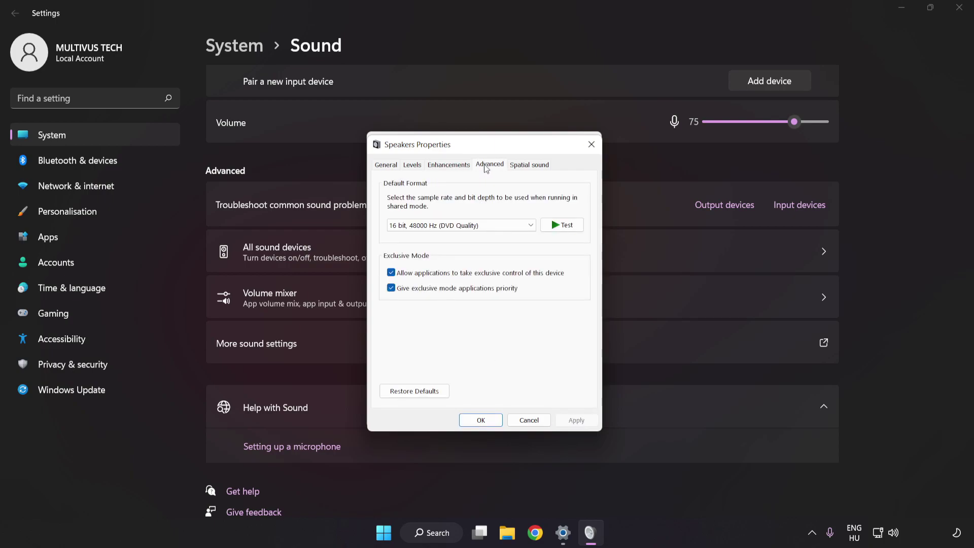
pyautogui.click(488, 226)
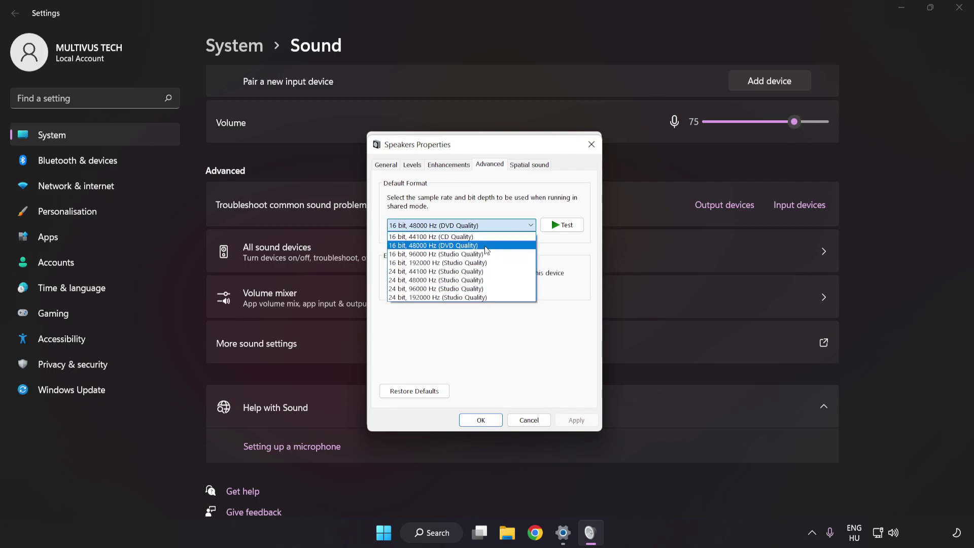
pyautogui.click(488, 245)
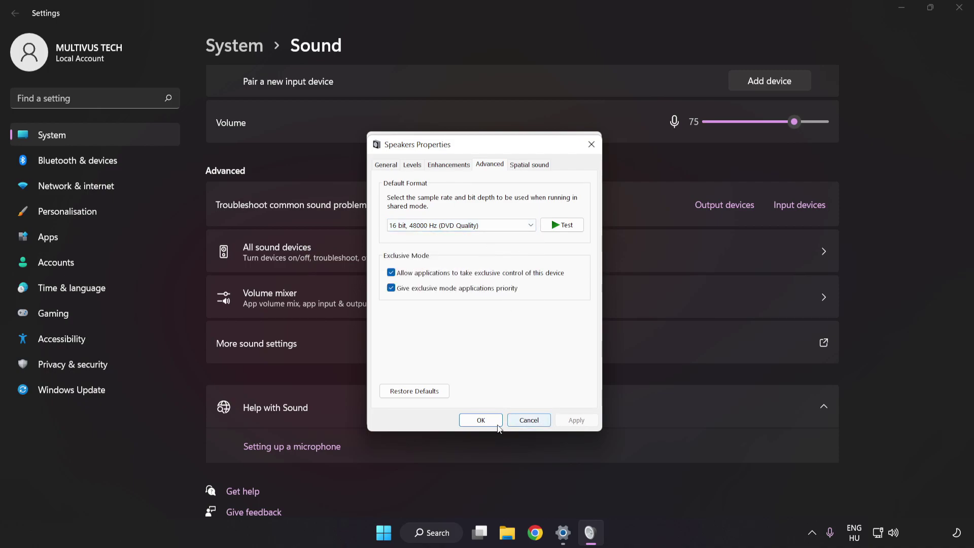
pyautogui.click(480, 421)
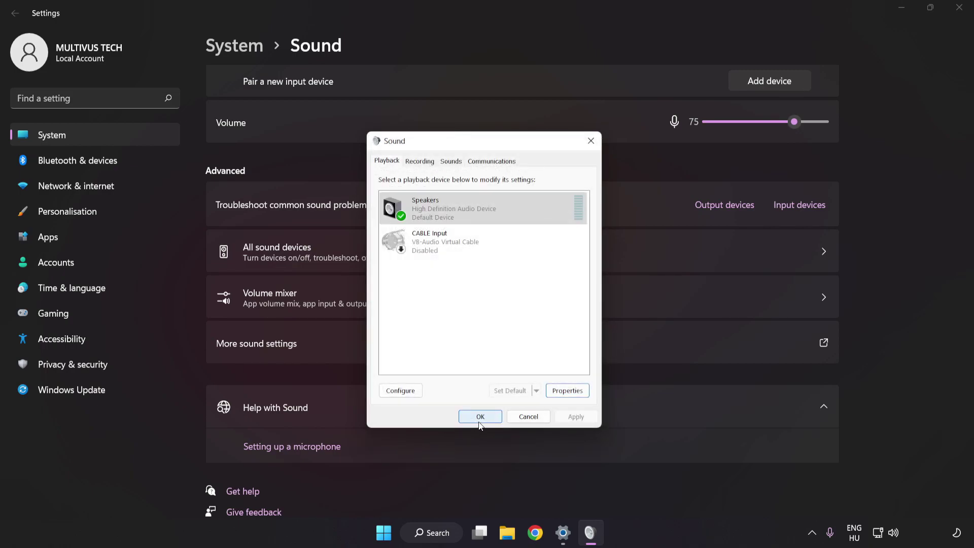
pyautogui.click(479, 421)
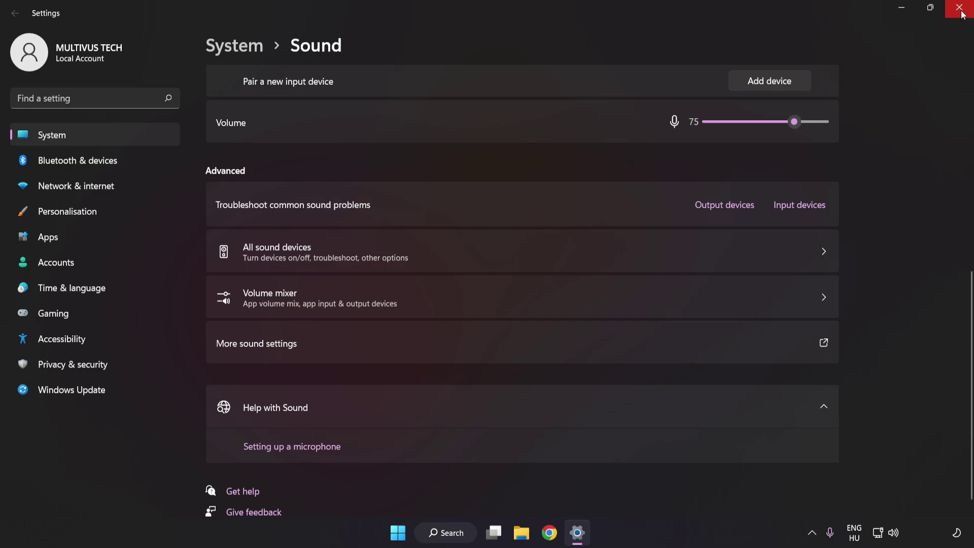
# Close the Sound settings window and bring up the Start menu's power options.
pyautogui.click(961, 12)
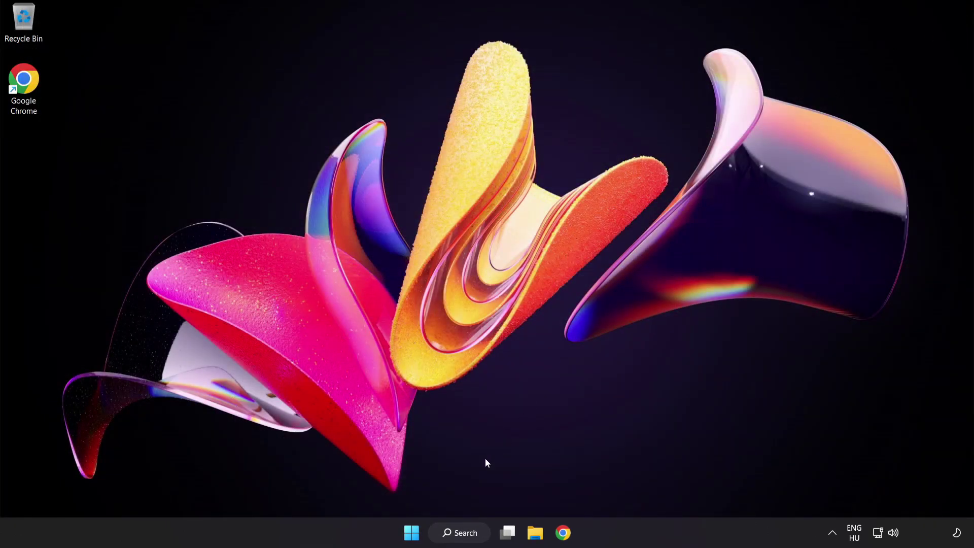
pyautogui.click(410, 534)
pyautogui.click(644, 489)
# Search for 'device manager', open Device Manager, and move its window near the screen centre.
pyautogui.click(461, 533)
pyautogui.write('device mana')
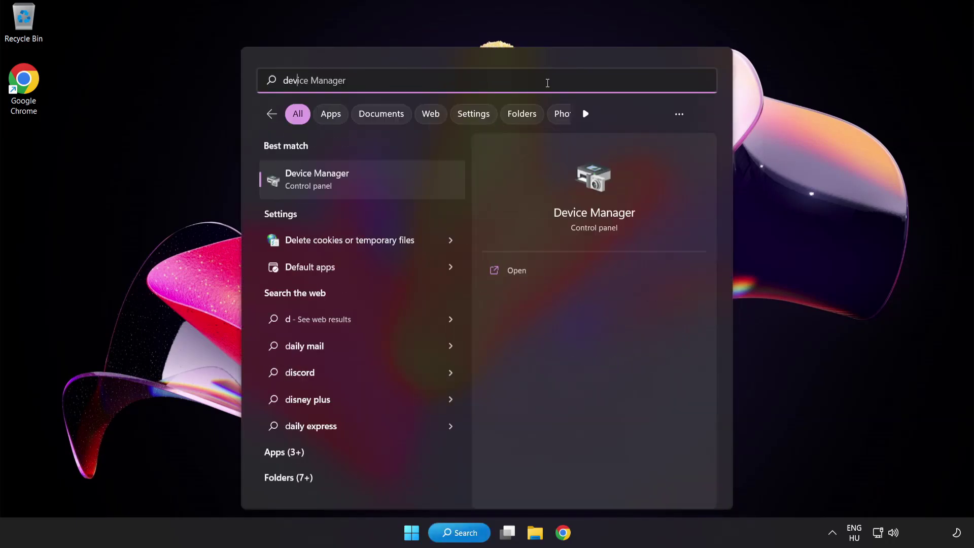
pyautogui.write('ger')
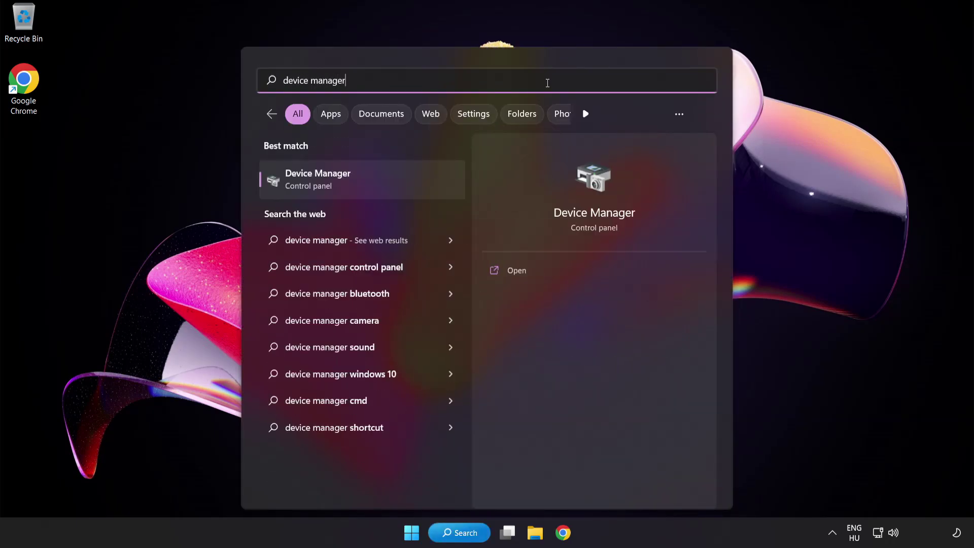
pyautogui.click(379, 184)
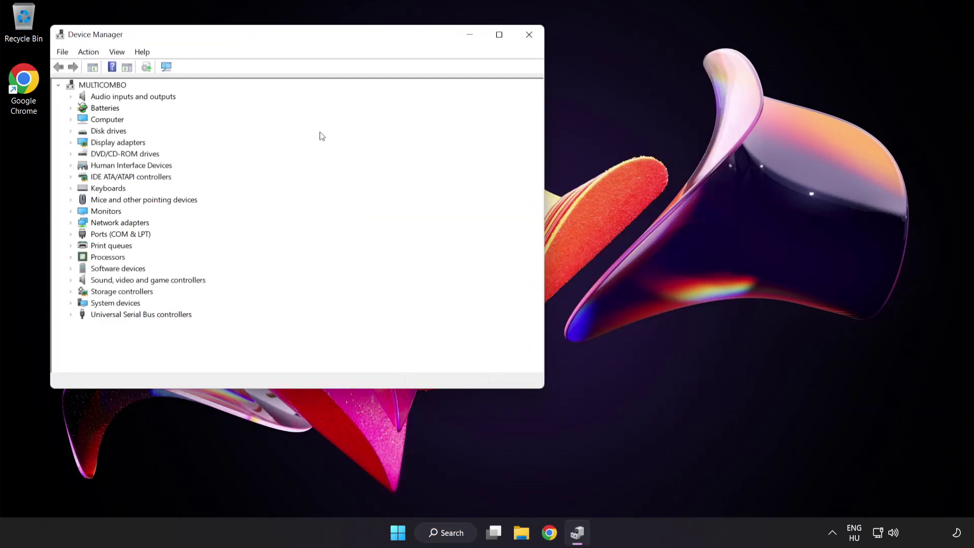
pyautogui.moveTo(286, 42); pyautogui.dragTo(467, 106)
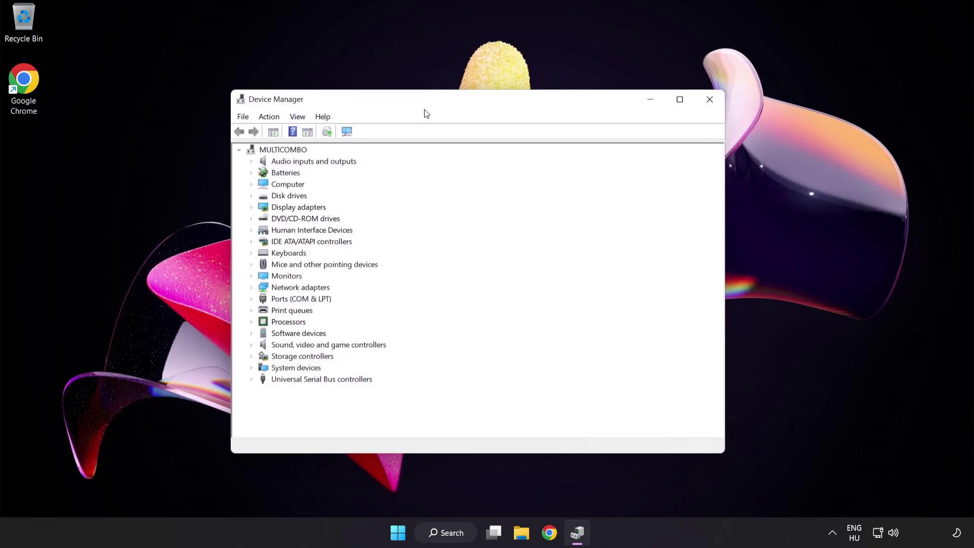
# Expand Sound, video and game controllers and bring up the actions for High Definition Audio Device.
pyautogui.click(265, 346)
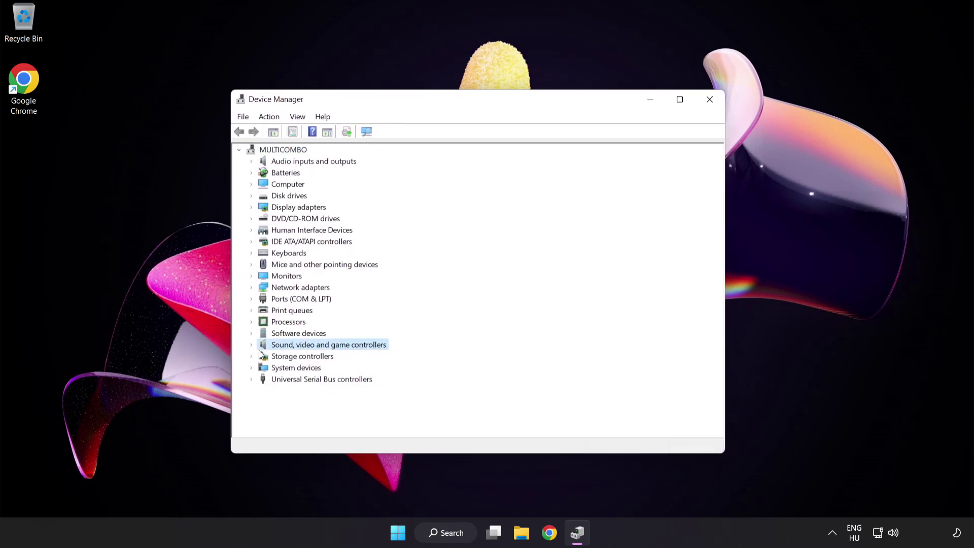
pyautogui.click(251, 346)
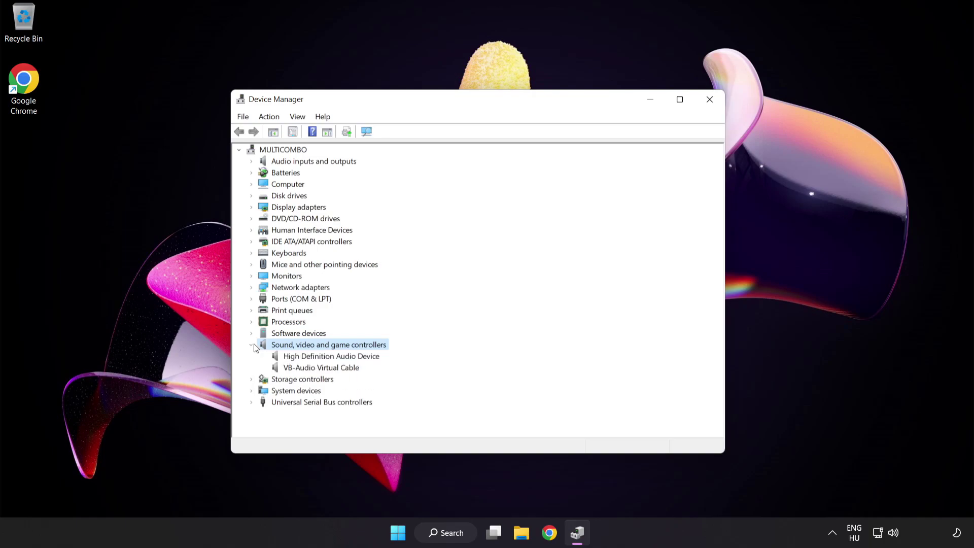
pyautogui.click(293, 355)
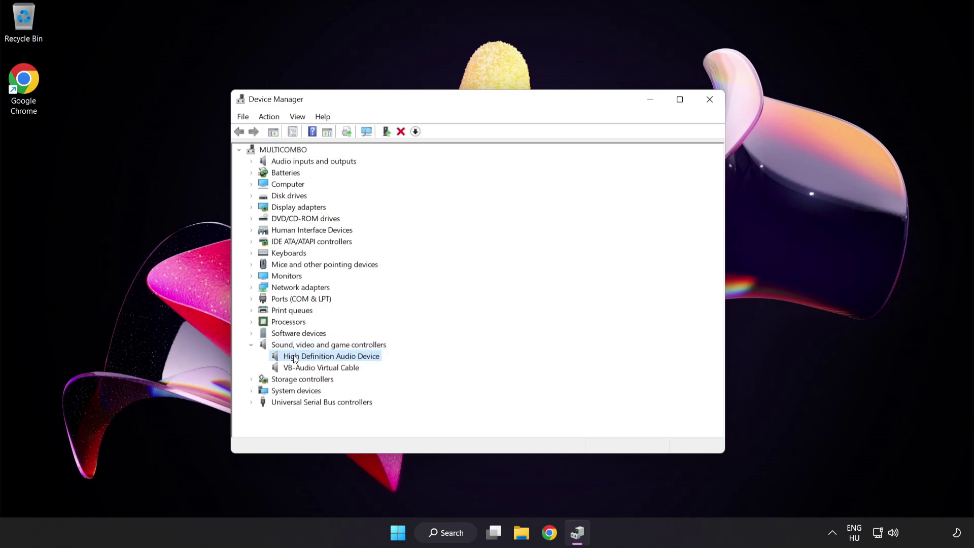
pyautogui.rightClick(338, 357)
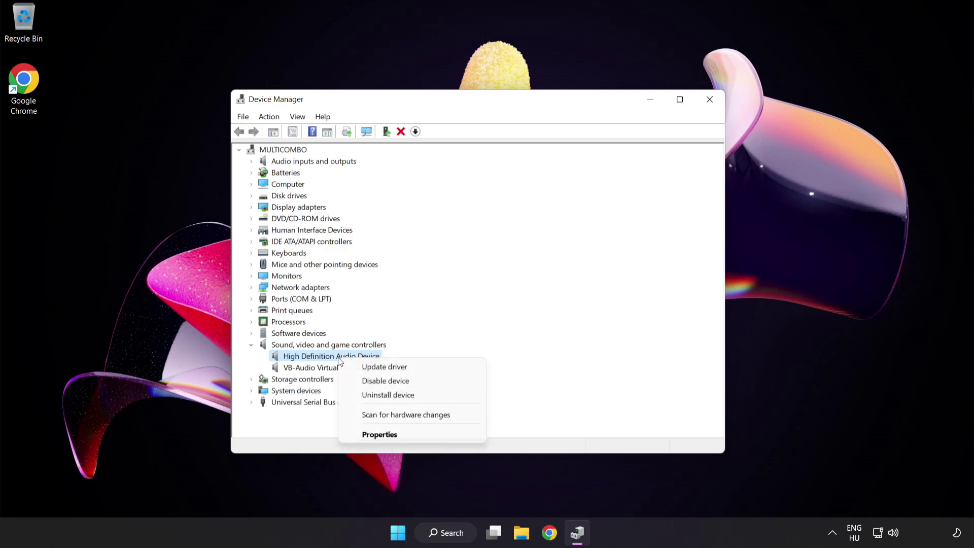
# Reinstall the High Definition Audio Device driver from the computer's compatible driver list, then close the wizard.
pyautogui.click(416, 373)
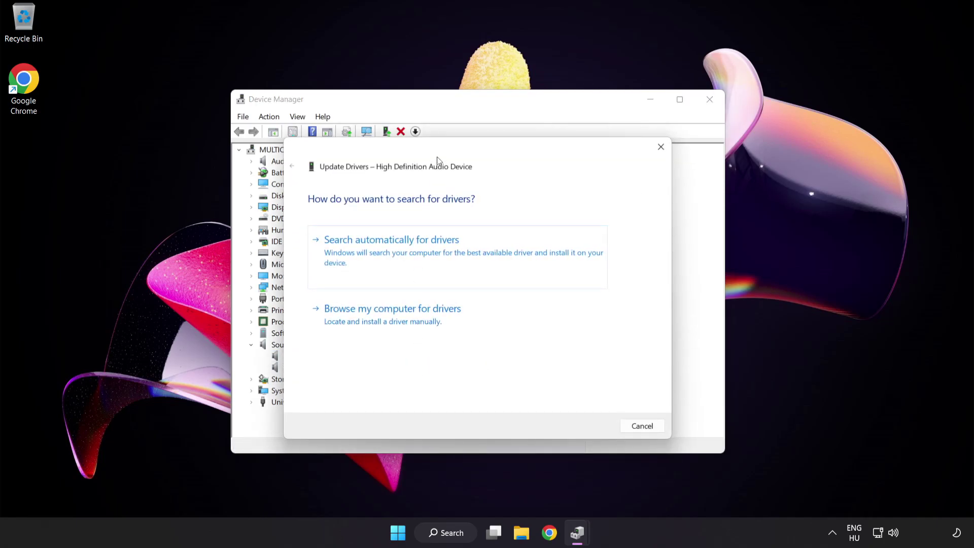
pyautogui.moveTo(441, 154); pyautogui.dragTo(462, 138)
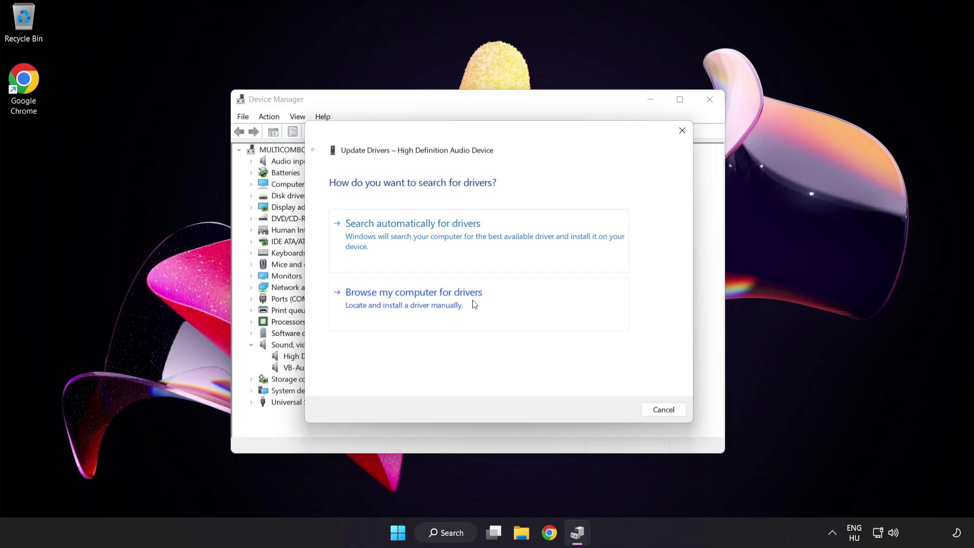
pyautogui.click(440, 307)
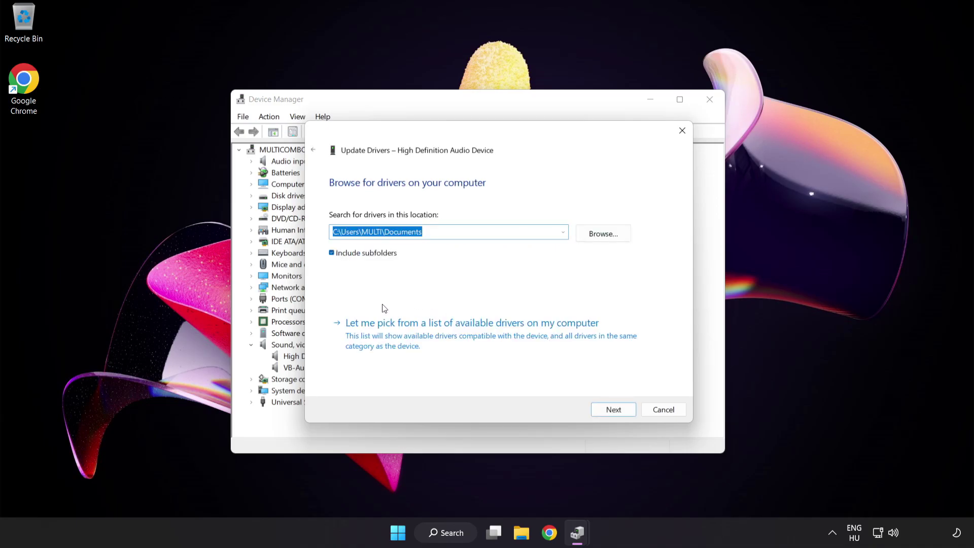
pyautogui.click(429, 342)
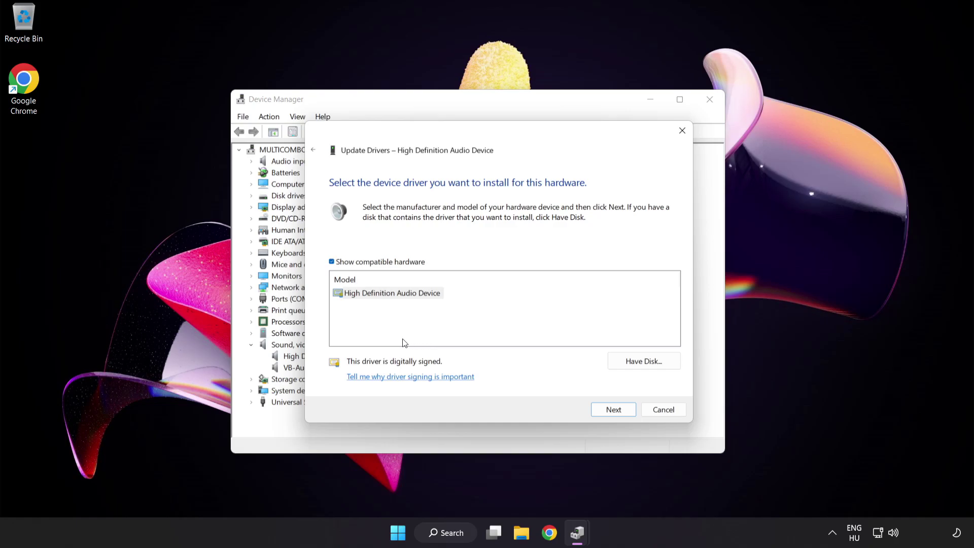
pyautogui.click(357, 299)
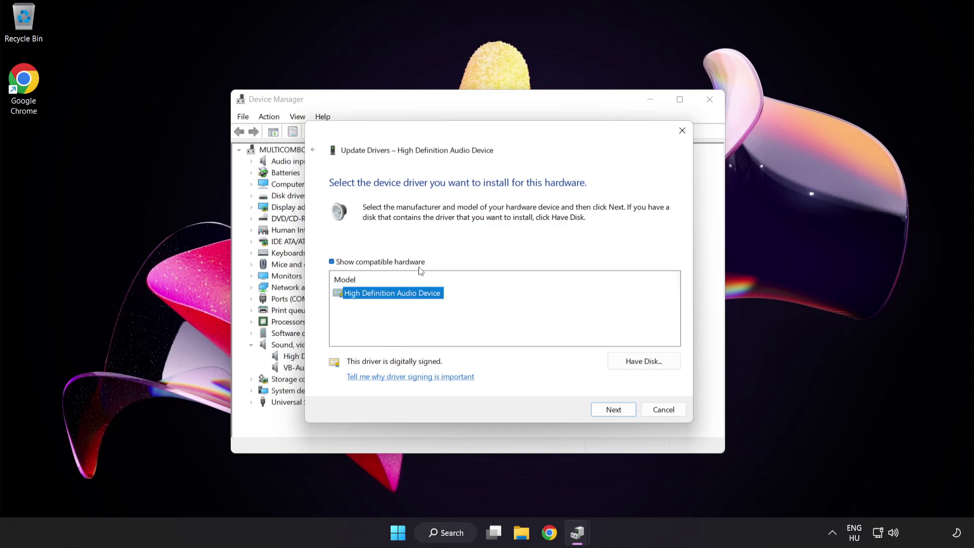
pyautogui.click(620, 411)
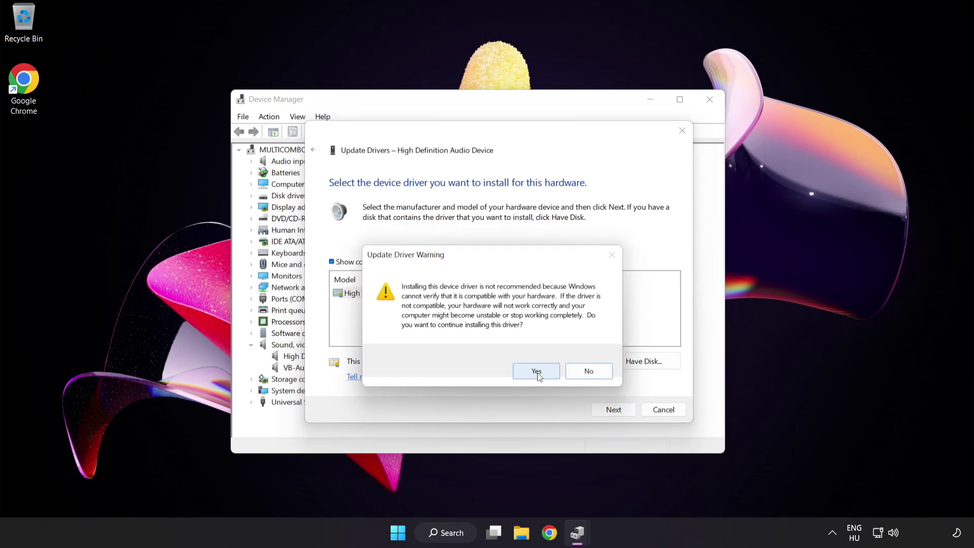
pyautogui.click(537, 372)
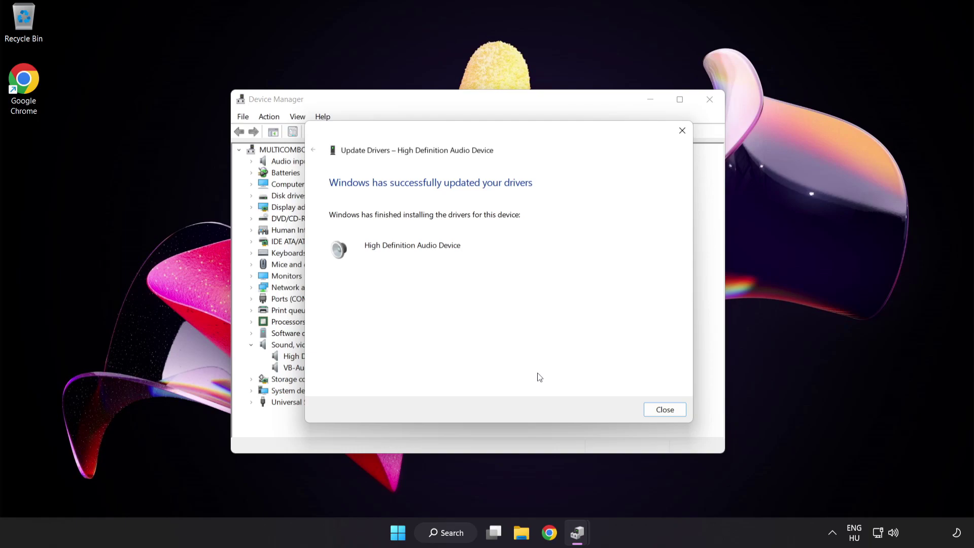
pyautogui.click(670, 412)
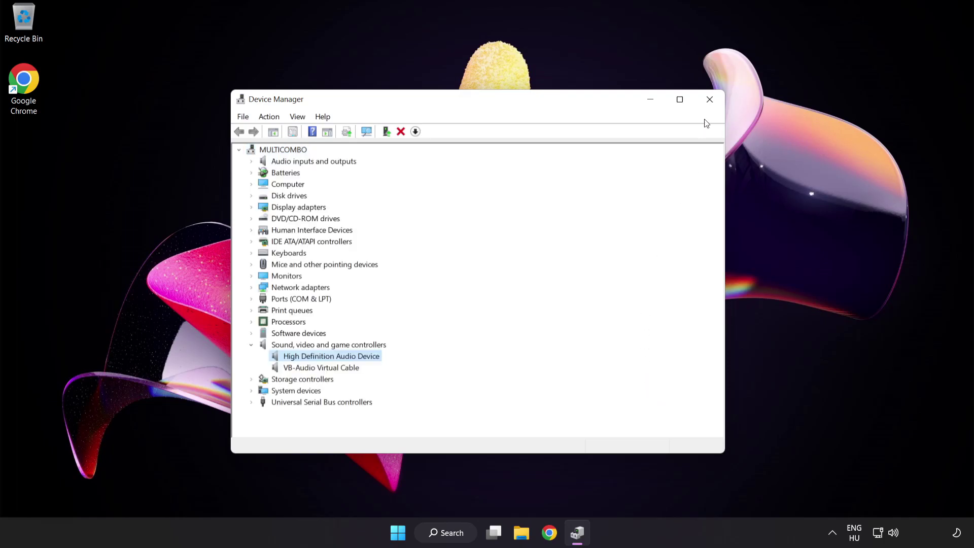
# Close the Device Manager window, then bring up the Start menu's power options.
pyautogui.click(710, 99)
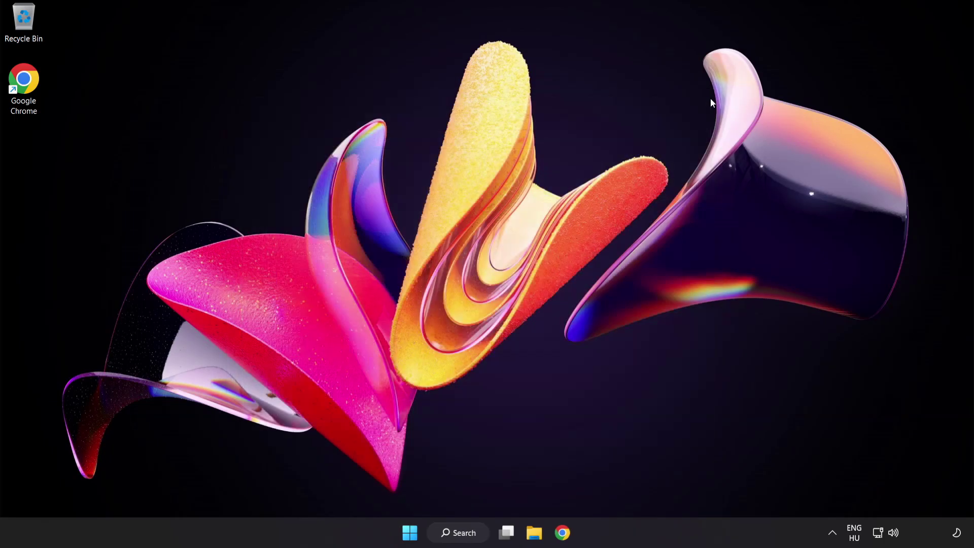
pyautogui.click(413, 532)
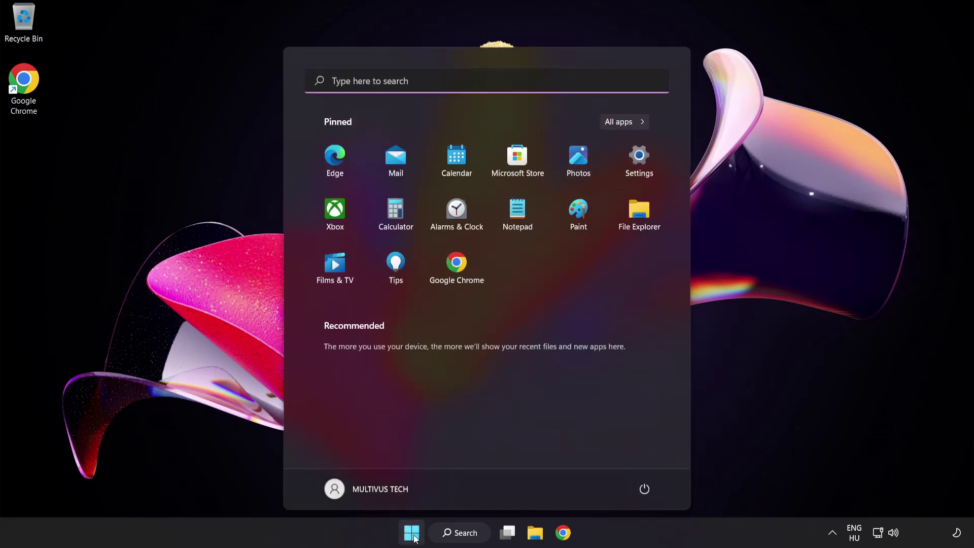
pyautogui.click(644, 490)
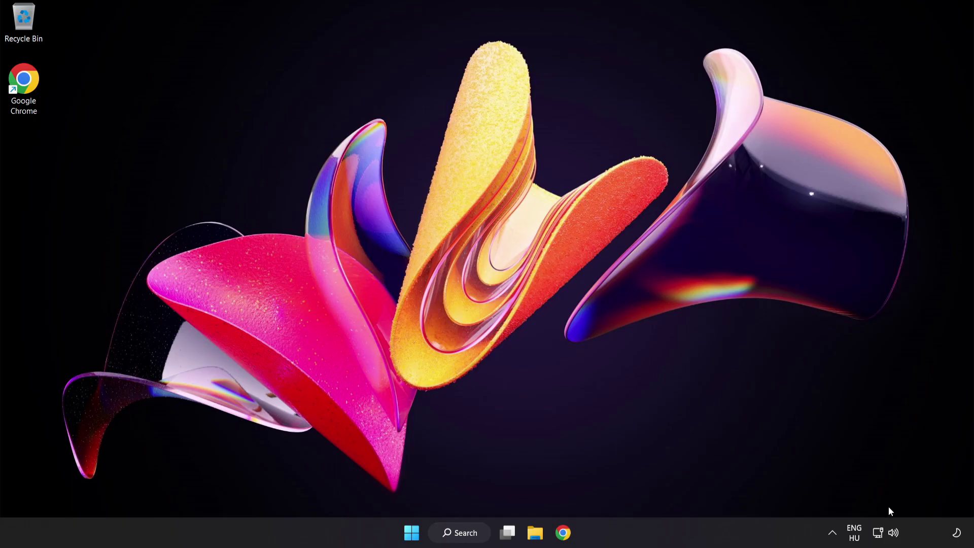
# Launch Troubleshoot sound problems from the taskbar volume icon's context menu.
pyautogui.rightClick(894, 533)
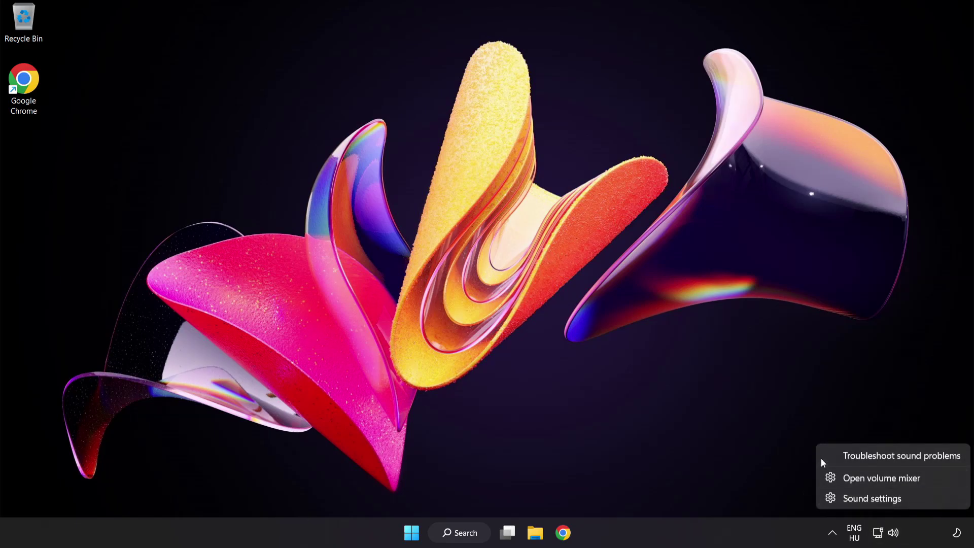
pyautogui.click(907, 457)
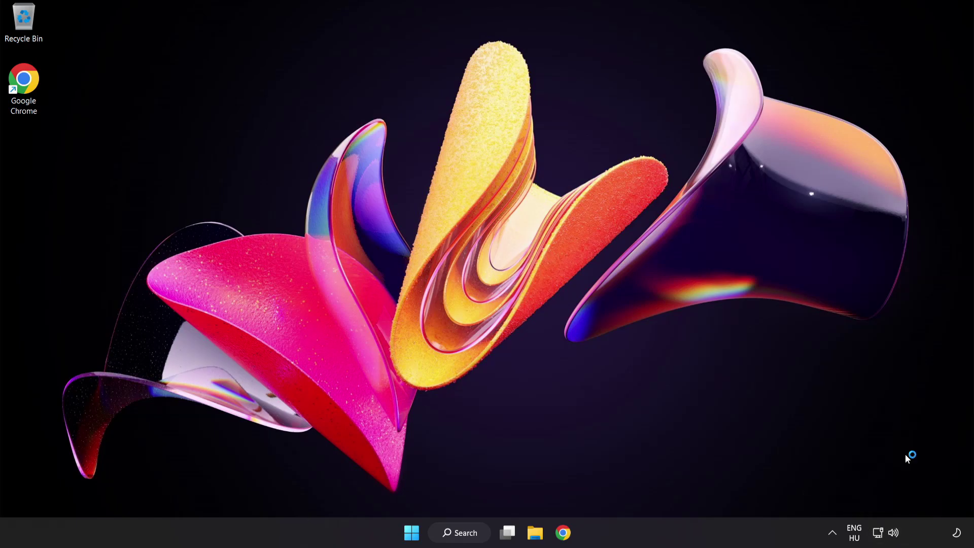